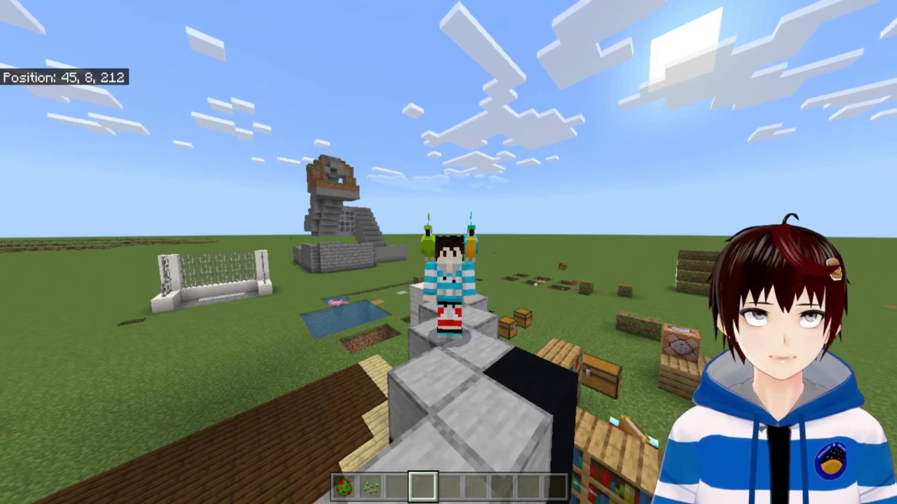
# Switch from Minecraft to Blockbench's start screen, which lists recent models such as scorpion.geo.json.
pyautogui.moveTo(448, 252)
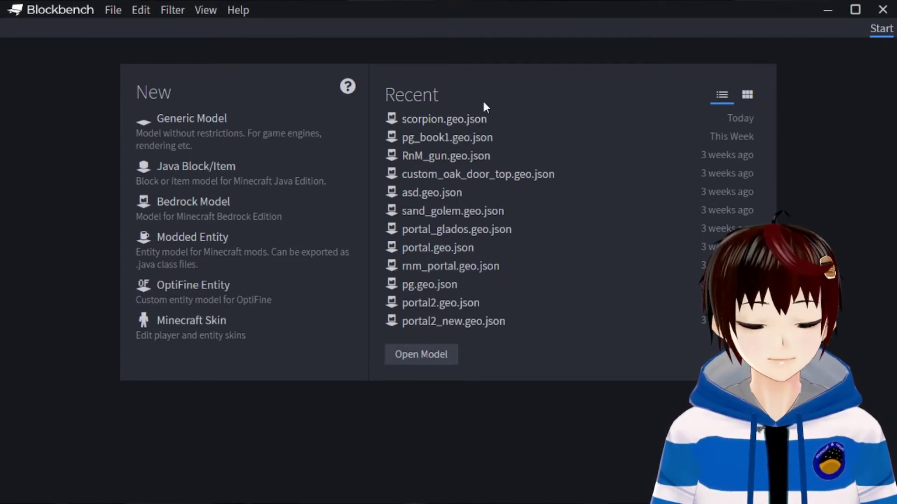
# Open scorpion.geo.json from Recent and import its 128 x 128 scorpion.png texture.
pyautogui.click(472, 128)
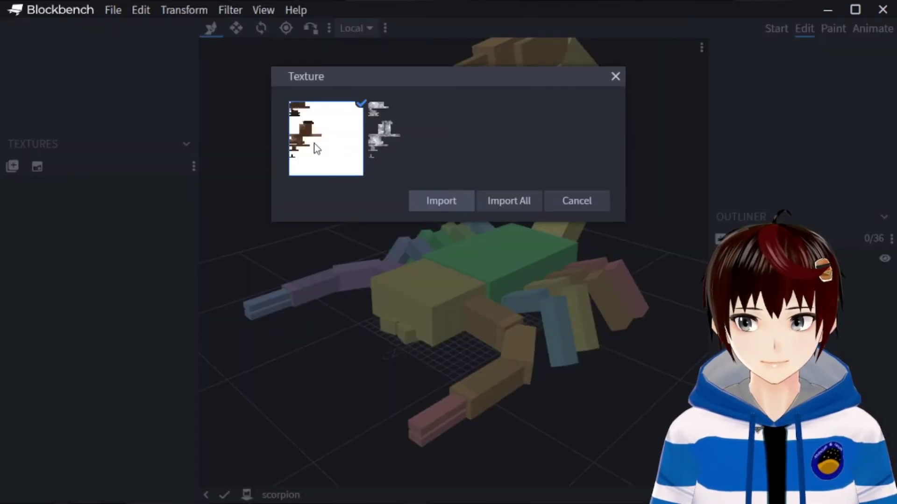
pyautogui.click(439, 204)
pyautogui.moveTo(405, 219); pyautogui.dragTo(90, 186)
pyautogui.click(90, 186)
pyautogui.moveTo(359, 232); pyautogui.dragTo(522, 226)
pyautogui.moveTo(569, 179); pyautogui.dragTo(490, 140)
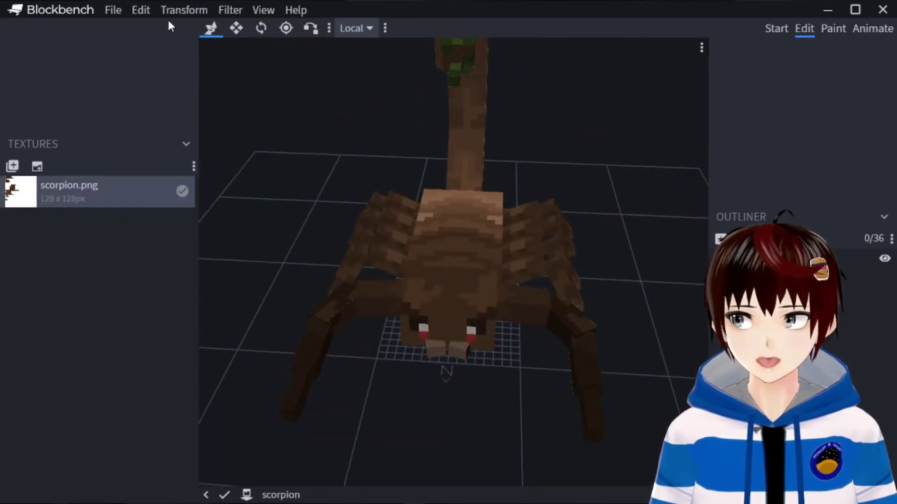
pyautogui.click(112, 10)
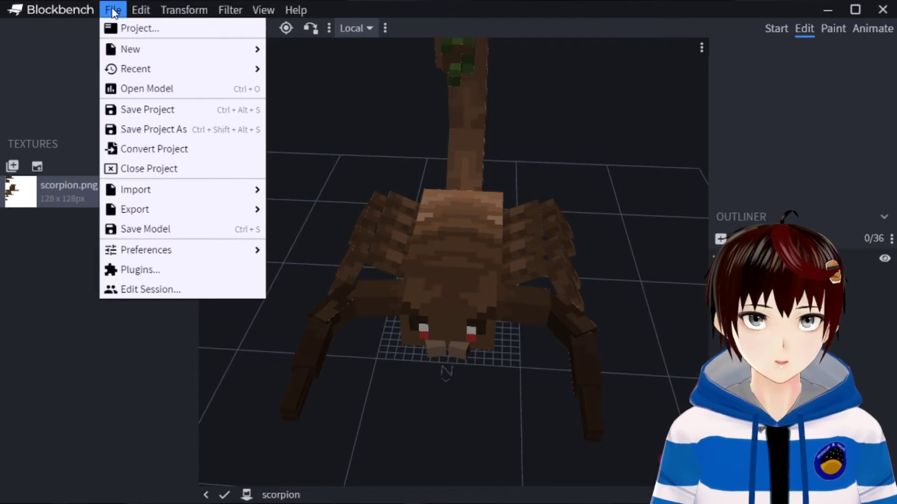
# In Project settings, set the file name to custom0.geo and the model identifier to custom0.
pyautogui.click(131, 28)
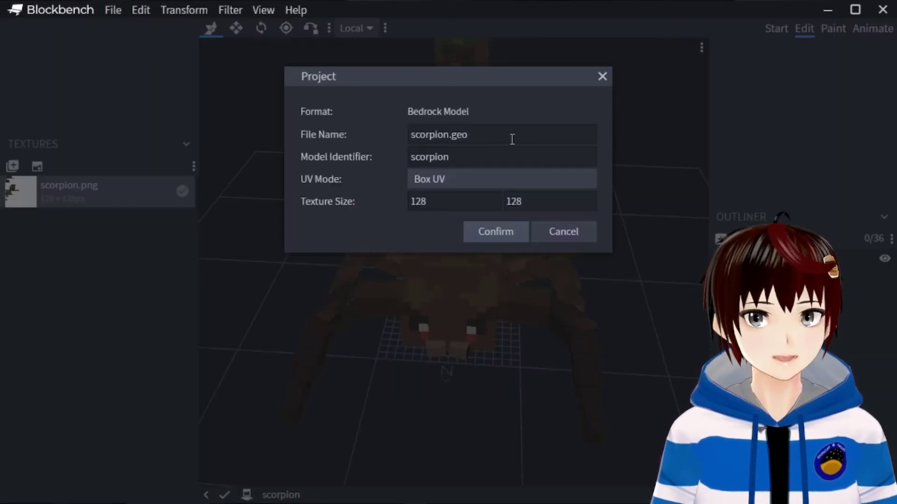
pyautogui.moveTo(413, 134); pyautogui.dragTo(449, 134)
pyautogui.write('custom')
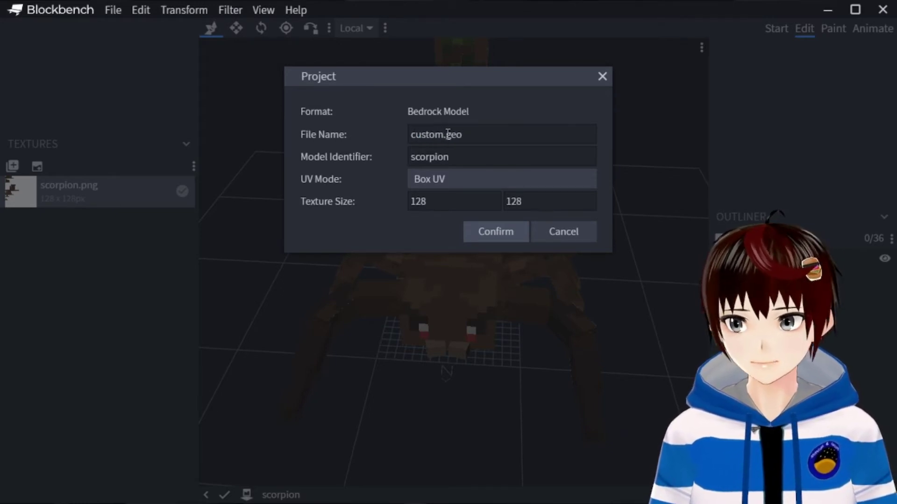
pyautogui.write('0')
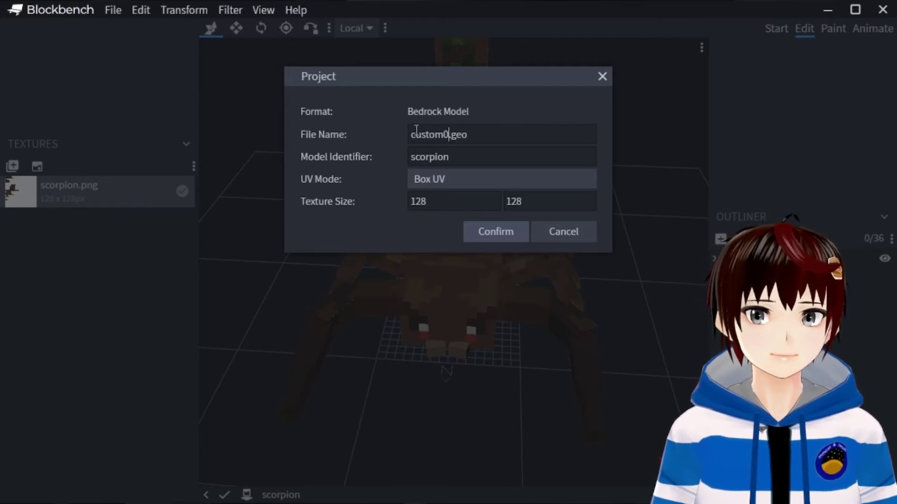
pyautogui.moveTo(410, 136); pyautogui.dragTo(369, 155)
pyautogui.write('custom0')
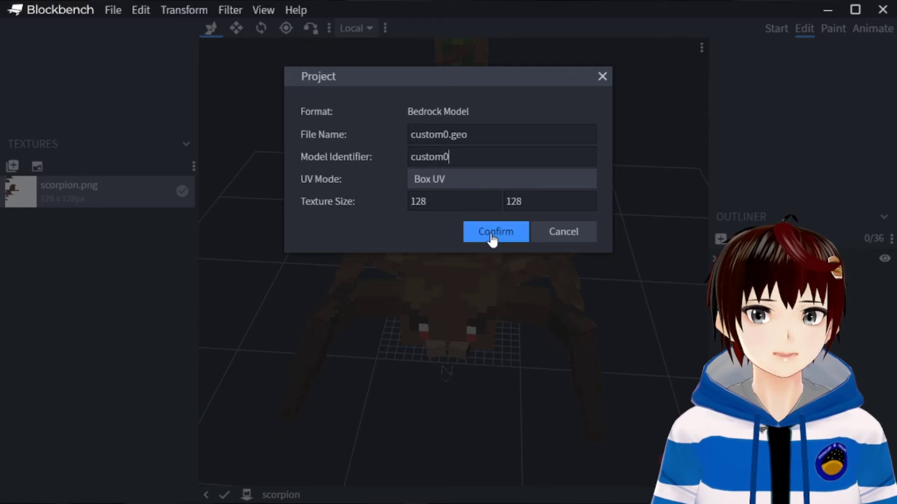
pyautogui.click(510, 240)
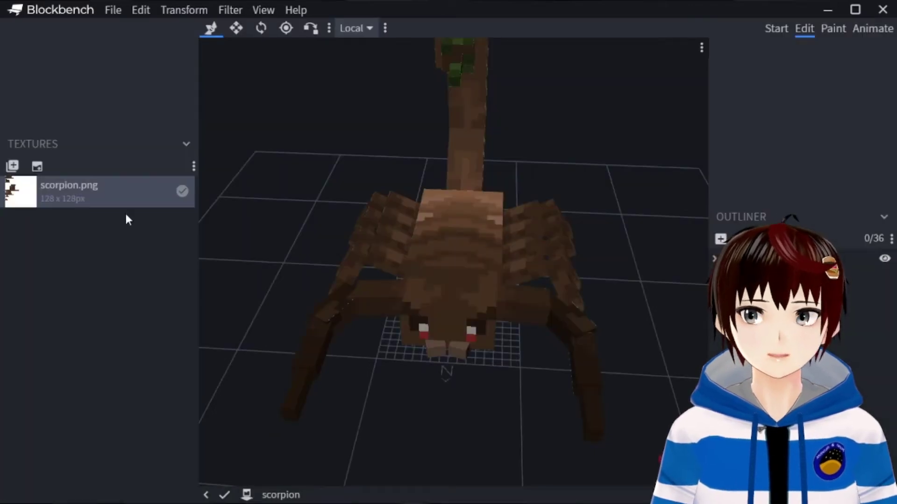
# Rename the scorpion.png texture to custom0.png in its Properties.
pyautogui.rightClick(105, 192)
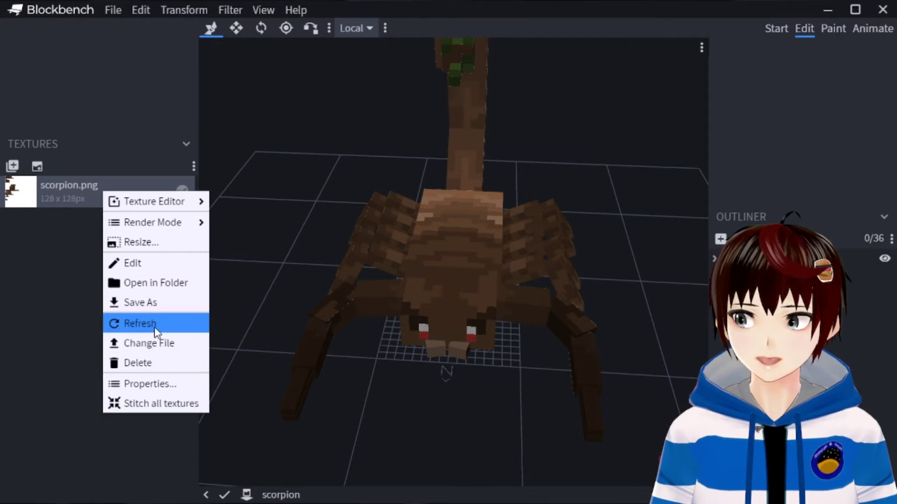
pyautogui.click(155, 385)
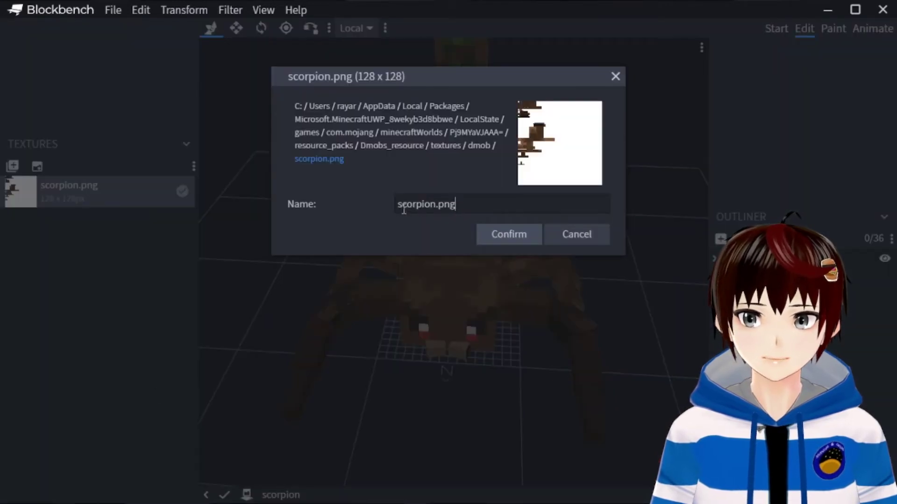
pyautogui.moveTo(397, 208); pyautogui.dragTo(435, 216)
pyautogui.write('custom0')
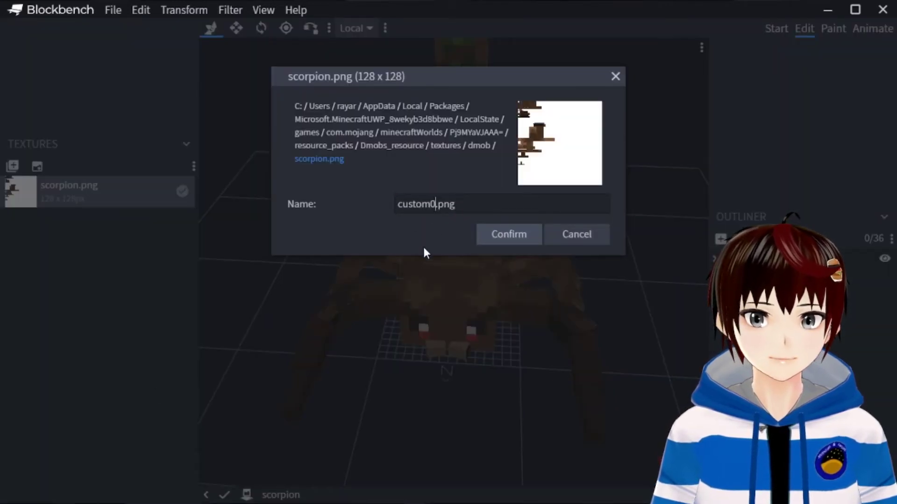
pyautogui.click(486, 239)
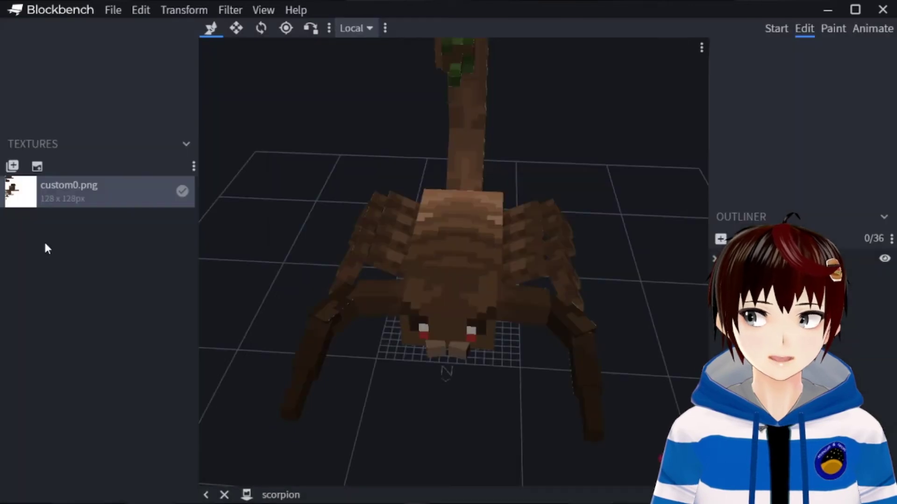
pyautogui.click(116, 10)
pyautogui.moveTo(147, 209)
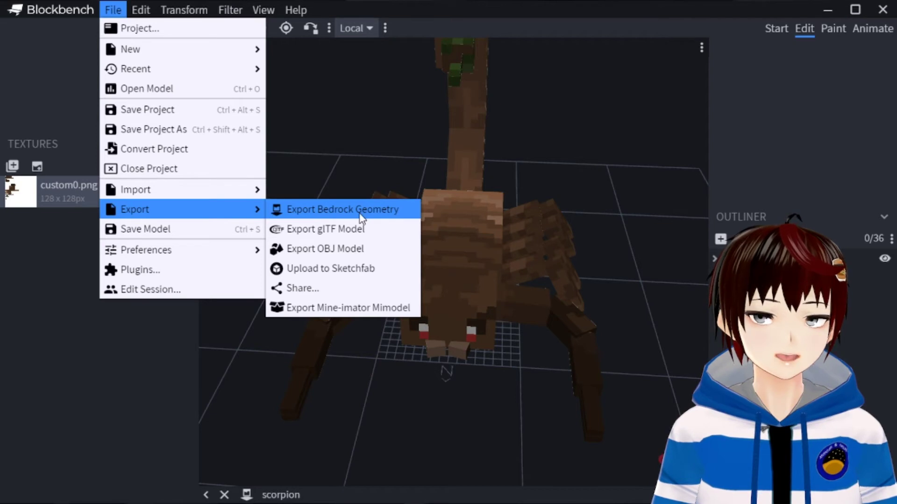
# Export custom0.json as Bedrock geometry and save custom0.png into the NPC R pack folder.
pyautogui.click(17, 218)
pyautogui.rightClick(85, 192)
pyautogui.moveTo(125, 201)
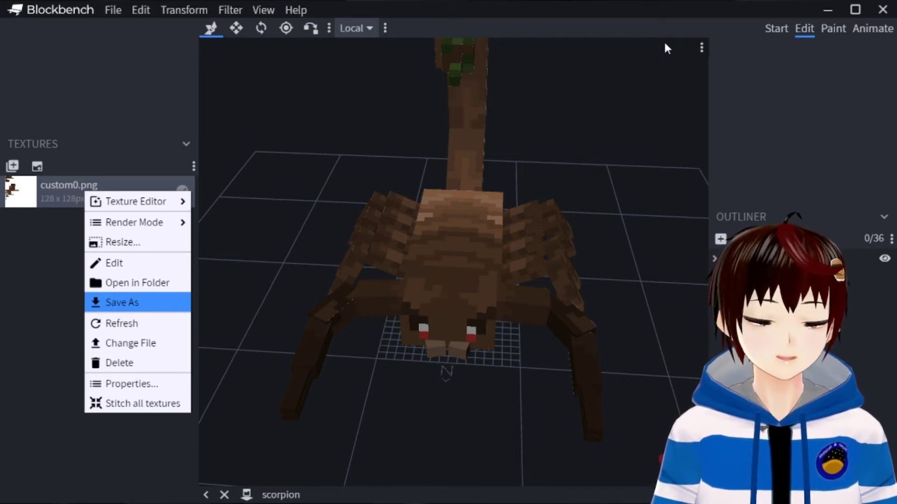
pyautogui.click(646, 84)
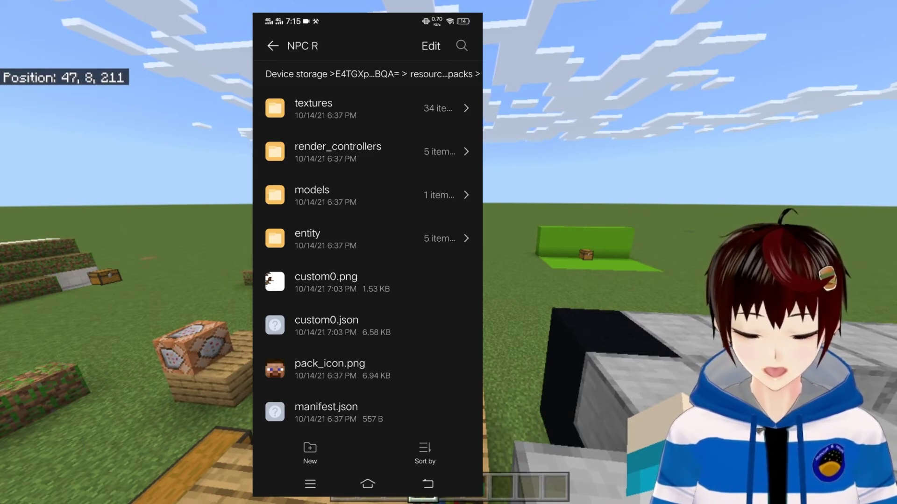
# Copy custom0.png into NPC R's textures/custom folder, replacing the old custom0.png.
pyautogui.scroll(3, 367, 257)
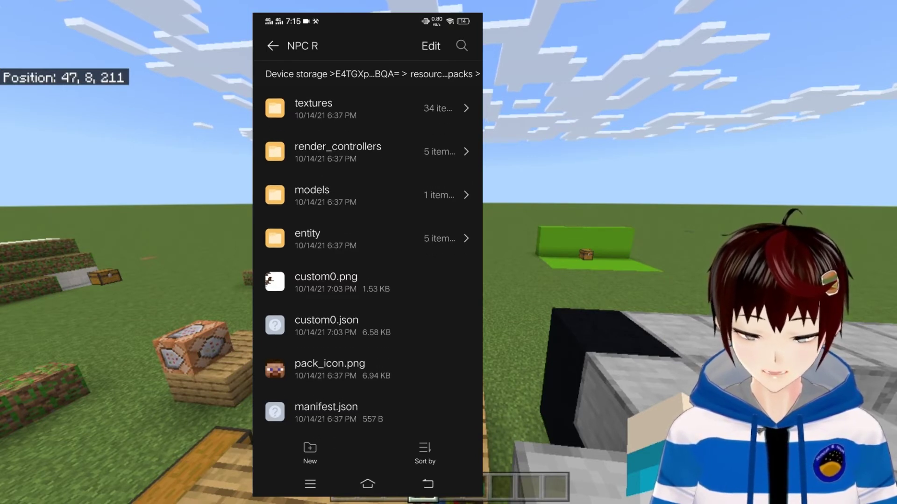
pyautogui.click(326, 283)
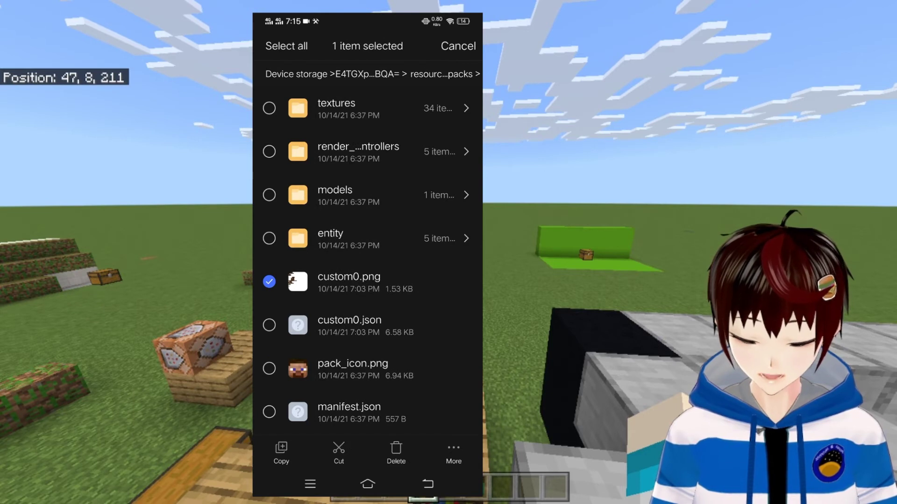
pyautogui.click(281, 450)
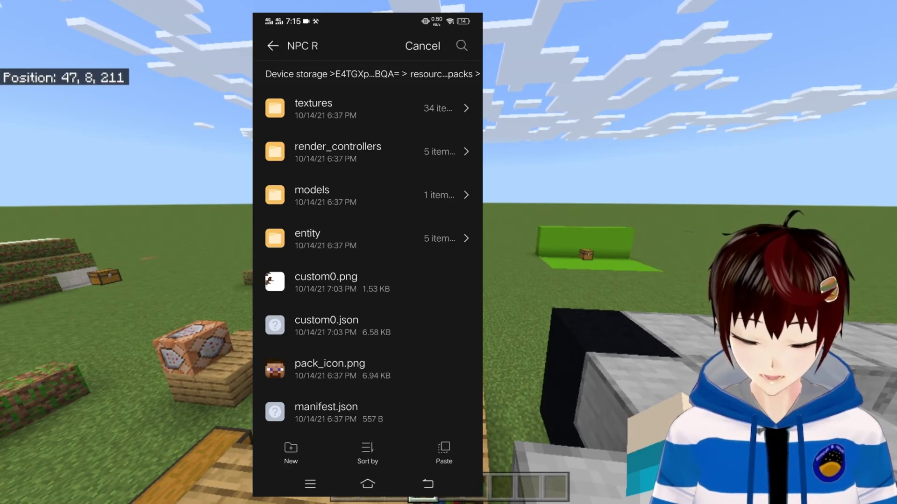
pyautogui.click(314, 108)
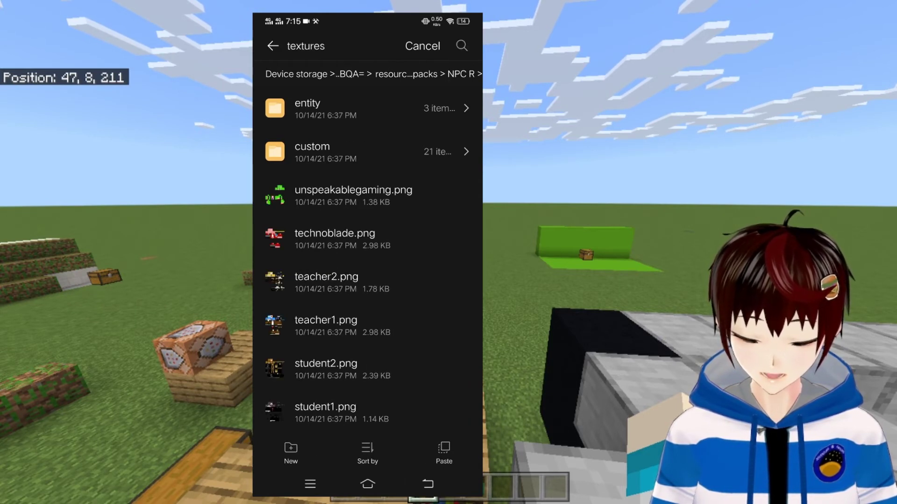
pyautogui.click(312, 152)
pyautogui.click(444, 451)
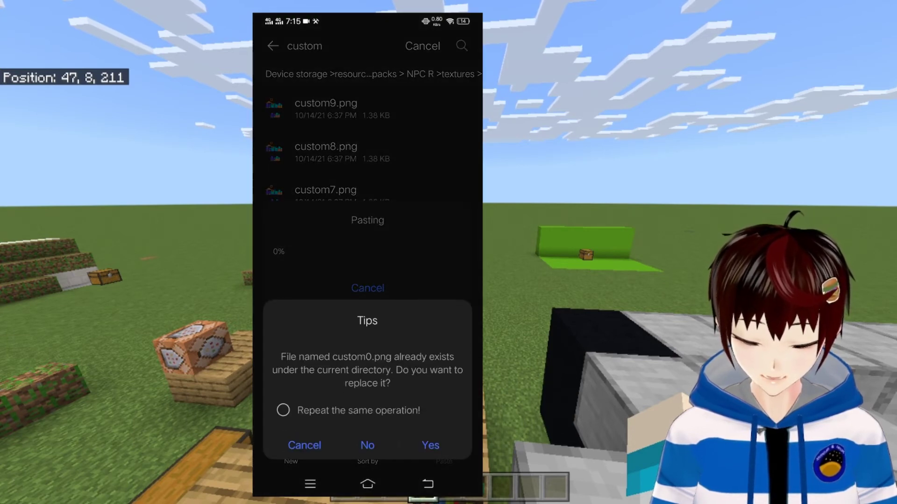
pyautogui.click(430, 445)
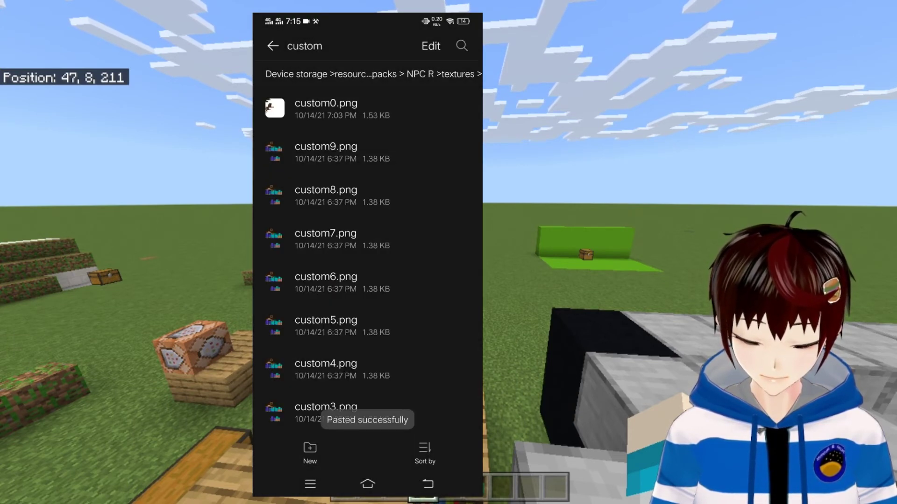
pyautogui.click(428, 484)
pyautogui.click(428, 484)
# Copy custom0.json into NPC R's models/entity/custom folder.
pyautogui.click(349, 282)
pyautogui.click(281, 450)
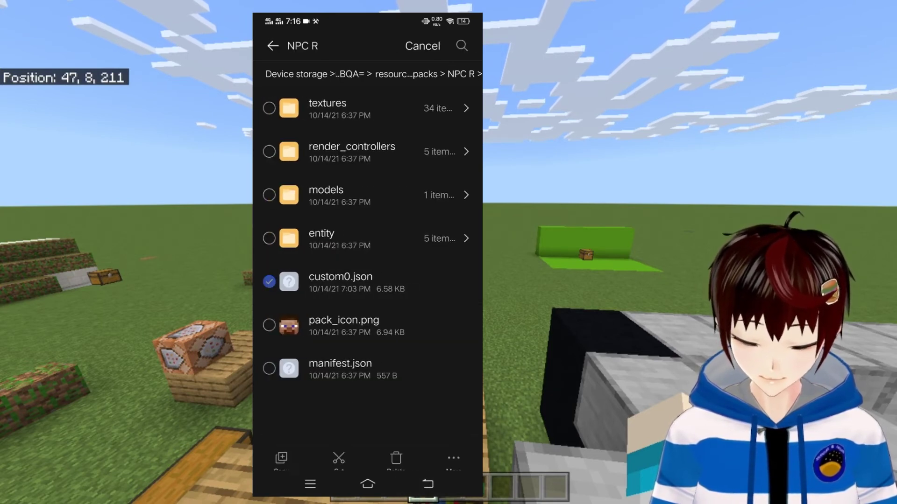
pyautogui.click(311, 194)
pyautogui.click(312, 108)
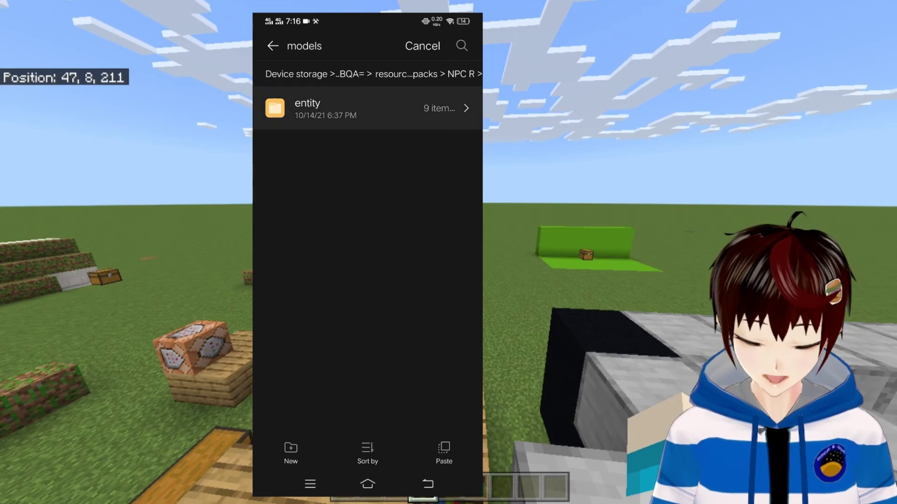
pyautogui.click(312, 108)
pyautogui.click(444, 452)
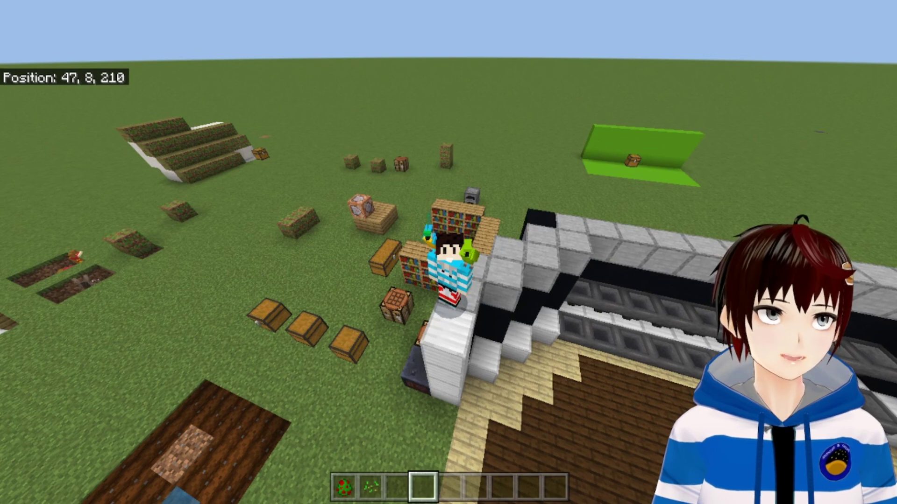
pyautogui.moveTo(448, 252)
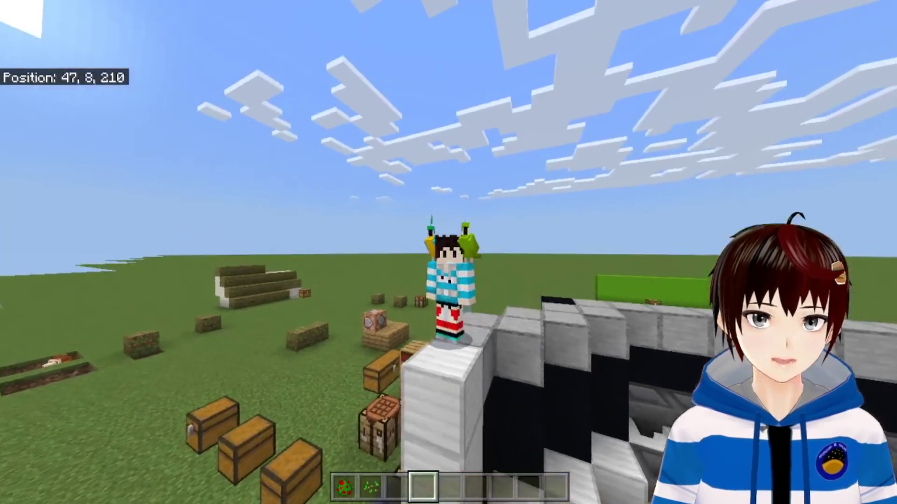
pyautogui.press('w')
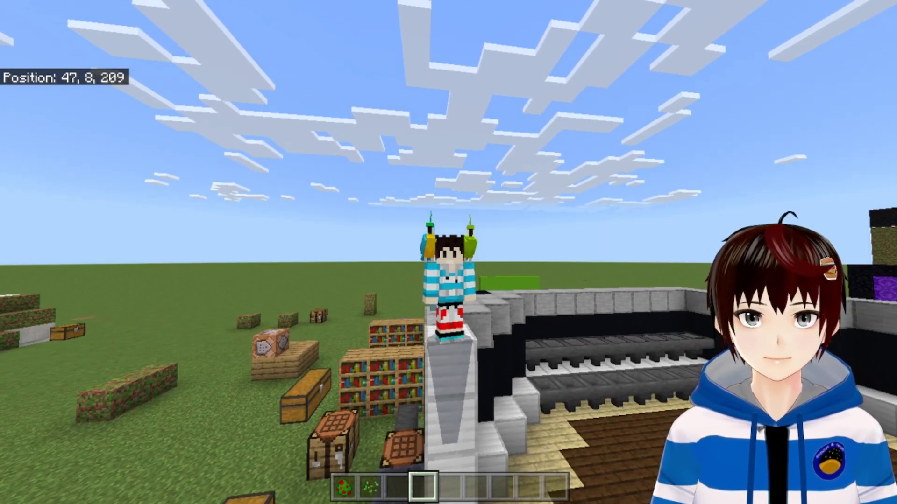
pyautogui.press('w')
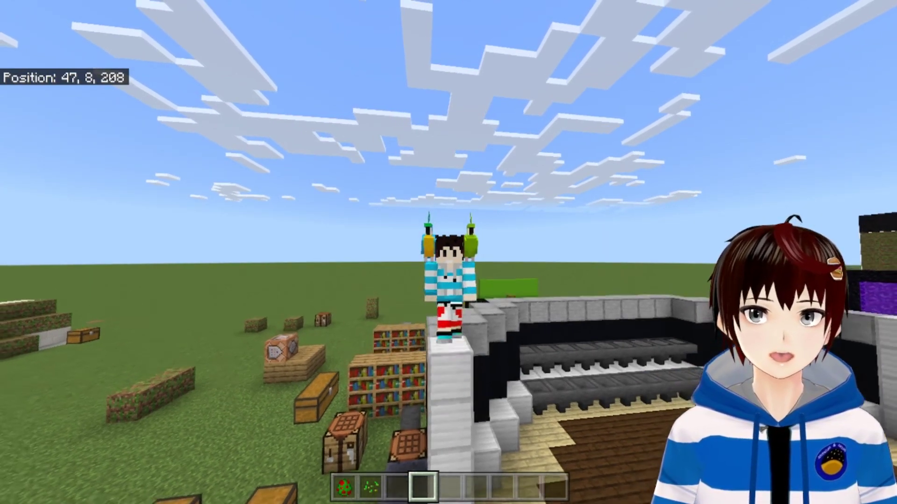